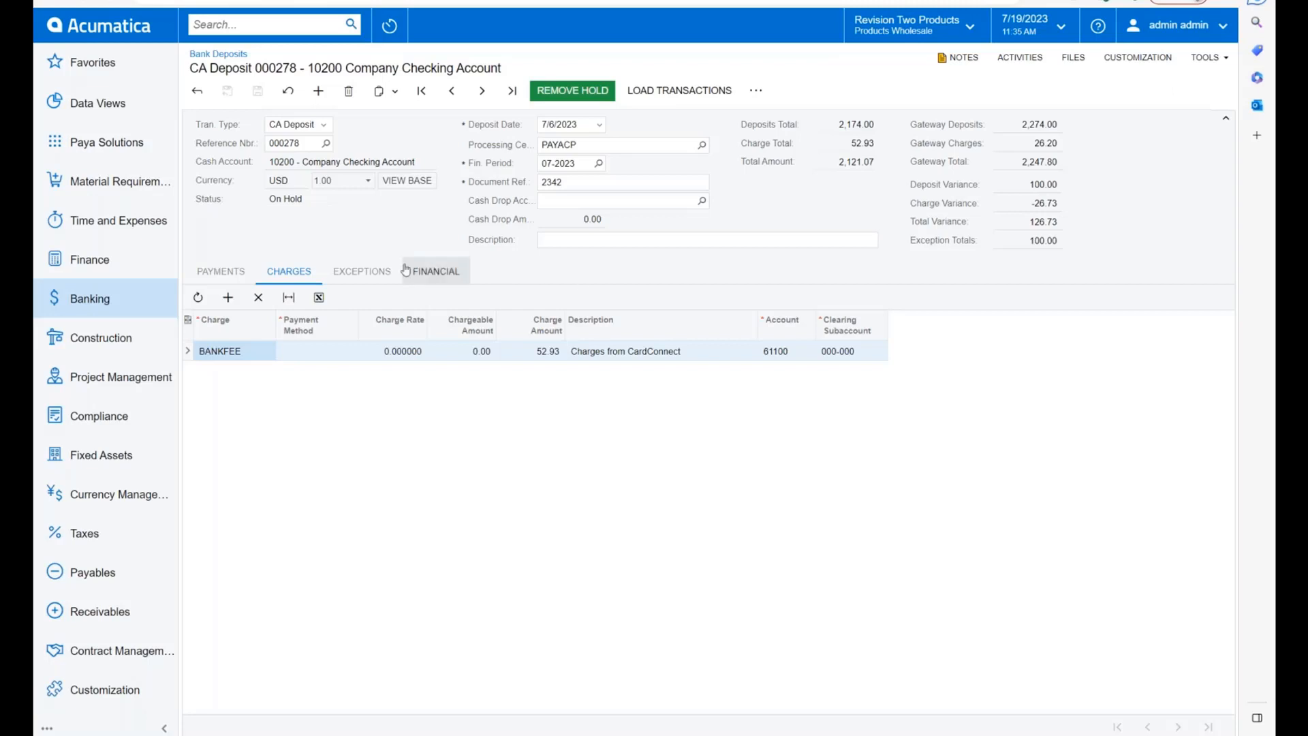
Step: Review the bank deposit's exception transaction, including its Ret Ref value, and compare it with the deposit's payments
left_click(361, 272)
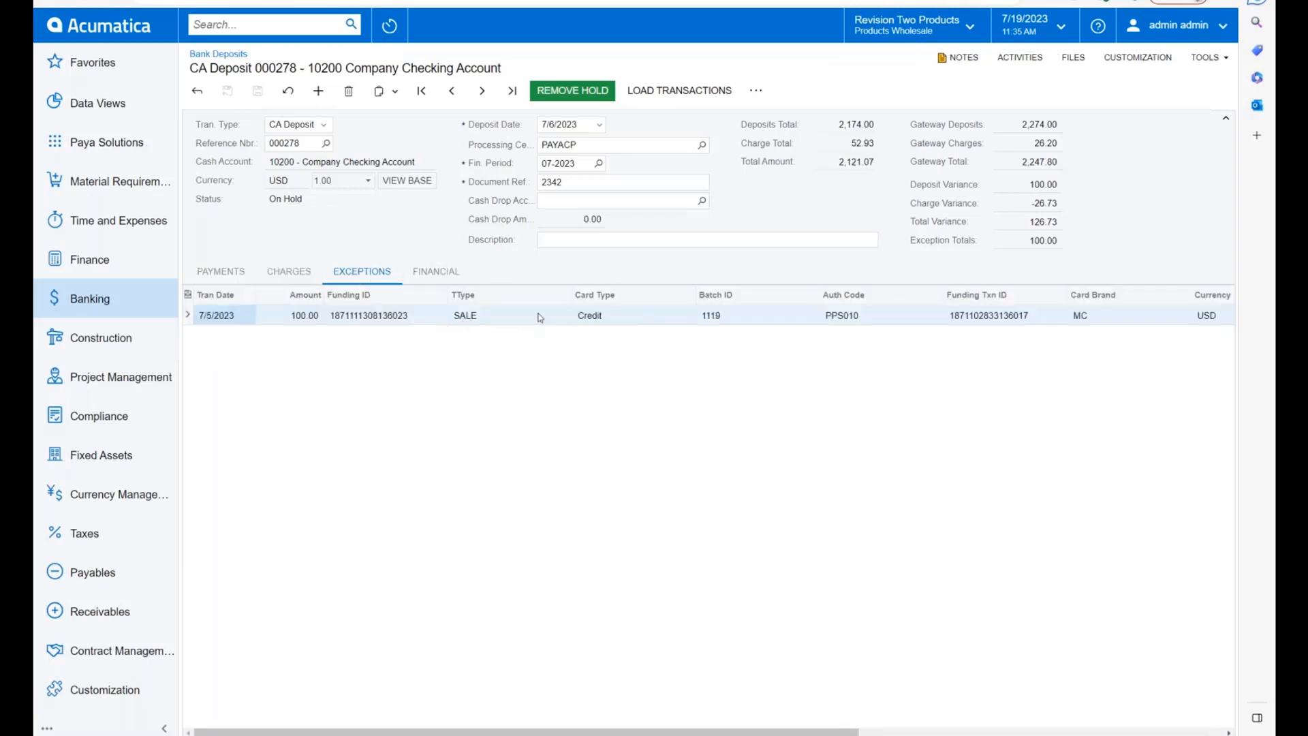
left_click(221, 272)
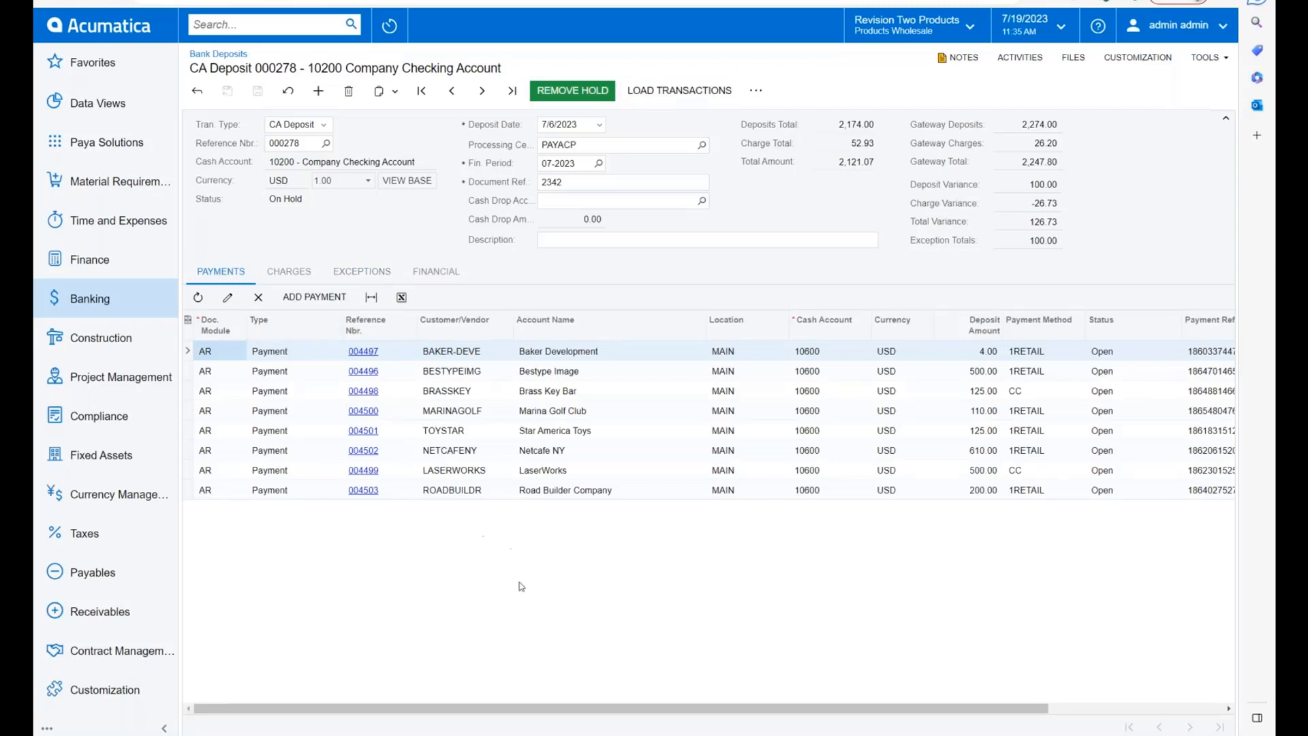
left_click(361, 271)
scroll(1126, 499, "right", 3)
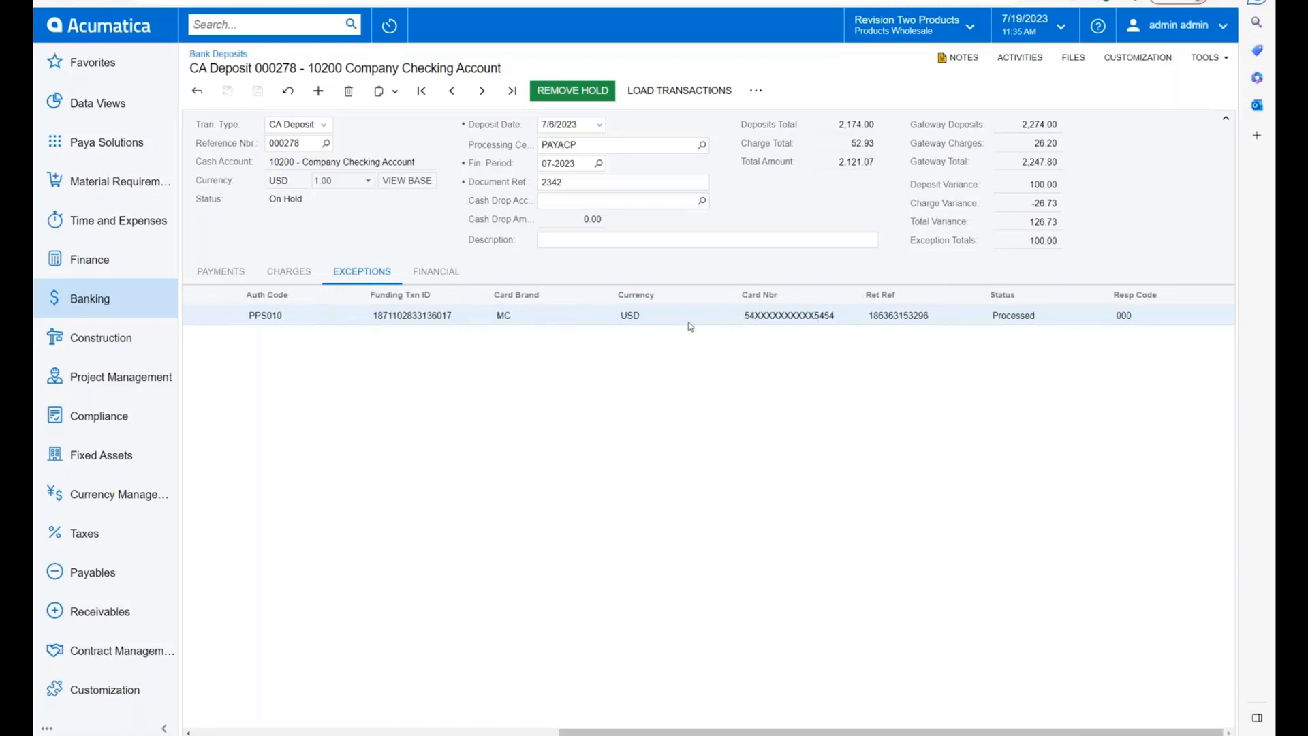
left_click(915, 319)
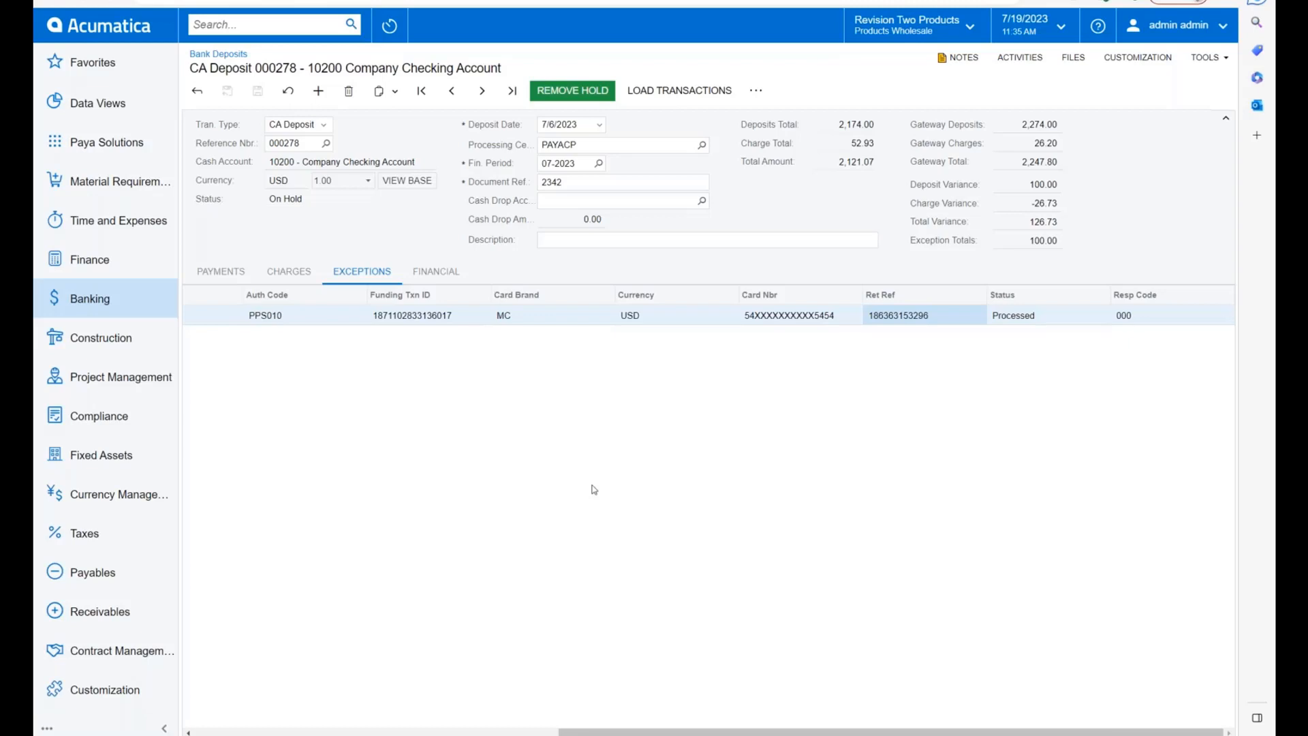
right_click(907, 315)
left_click(405, 529)
left_click_drag(583, 730, 216, 731)
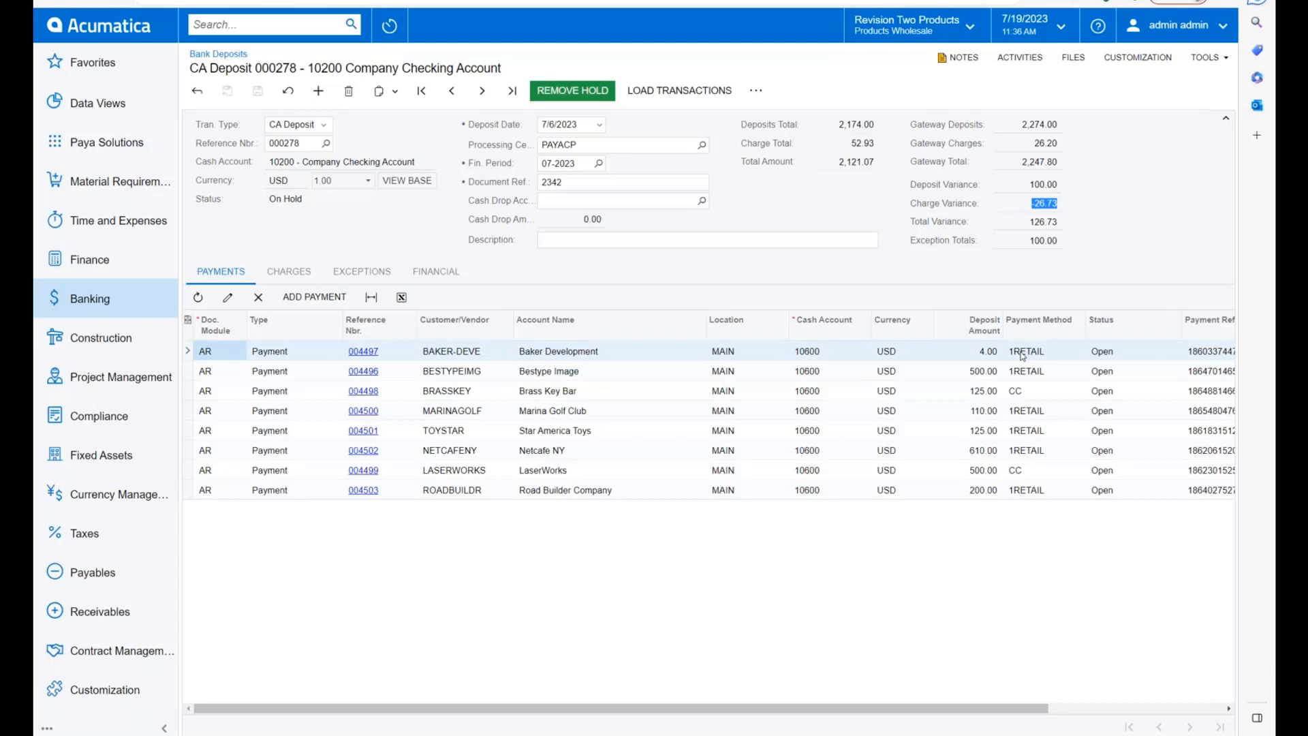
Step: Open the ABC Holdings Inc sales order that is awaiting payment from the Sales Orders list and check its status
scroll(151, 465, "down", 3)
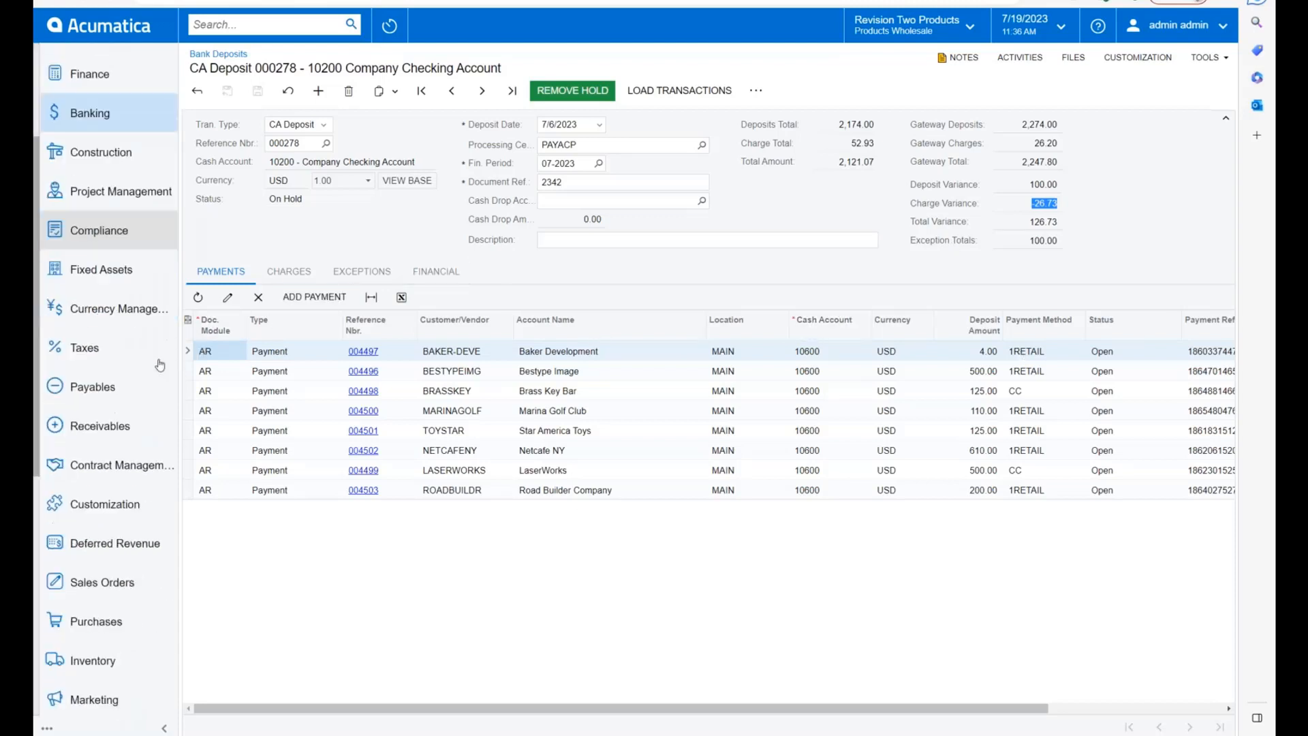
left_click(103, 569)
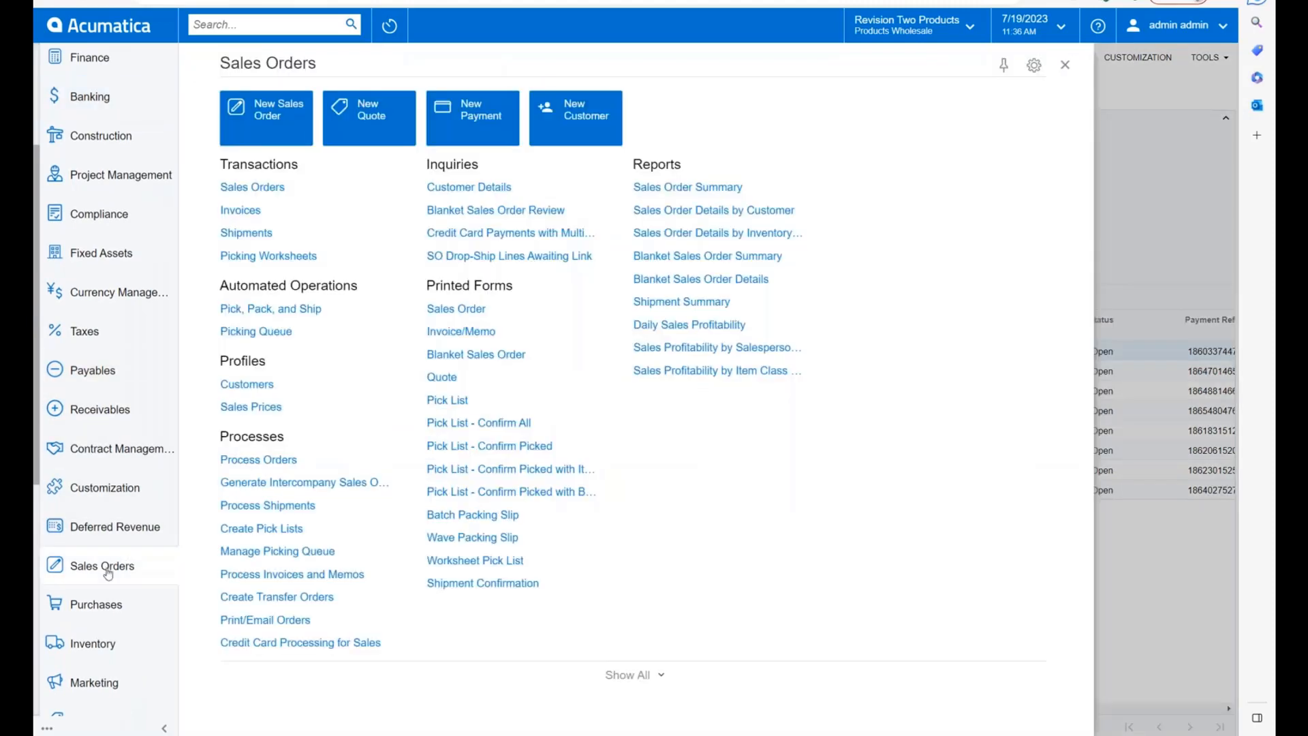
left_click(251, 187)
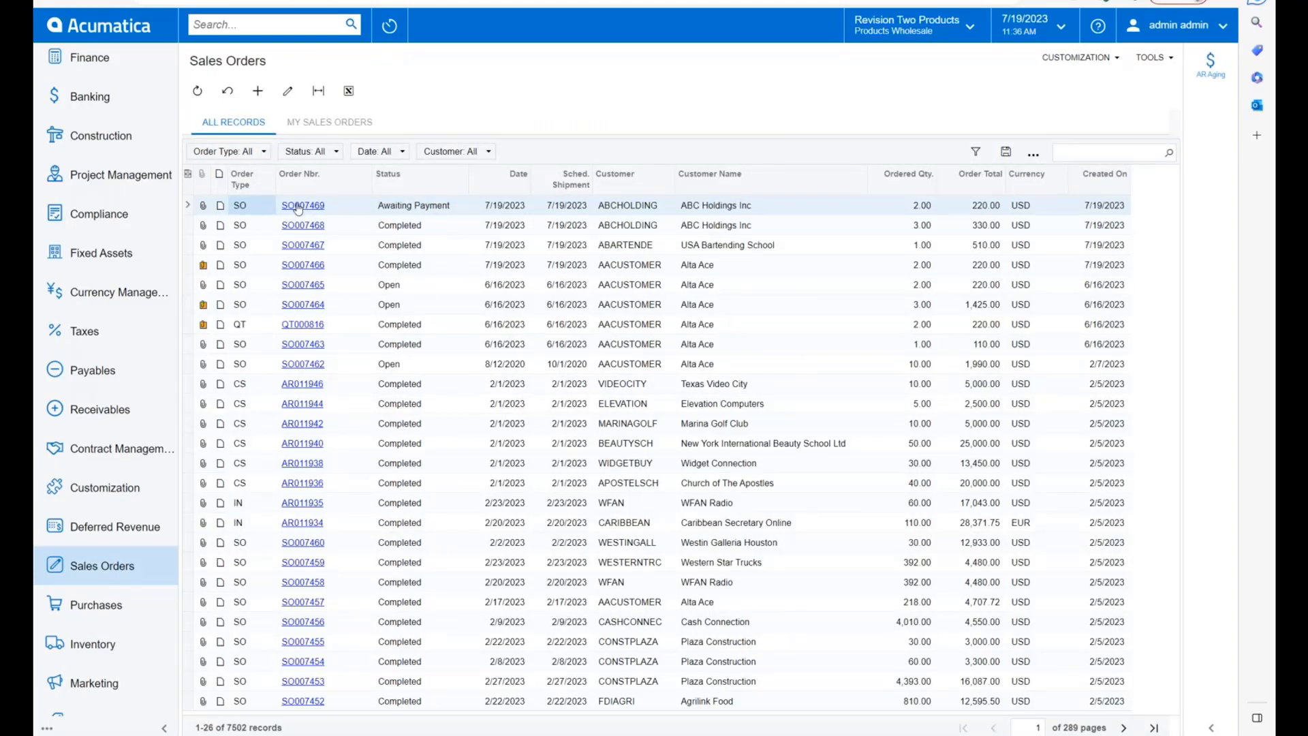
left_click(298, 207)
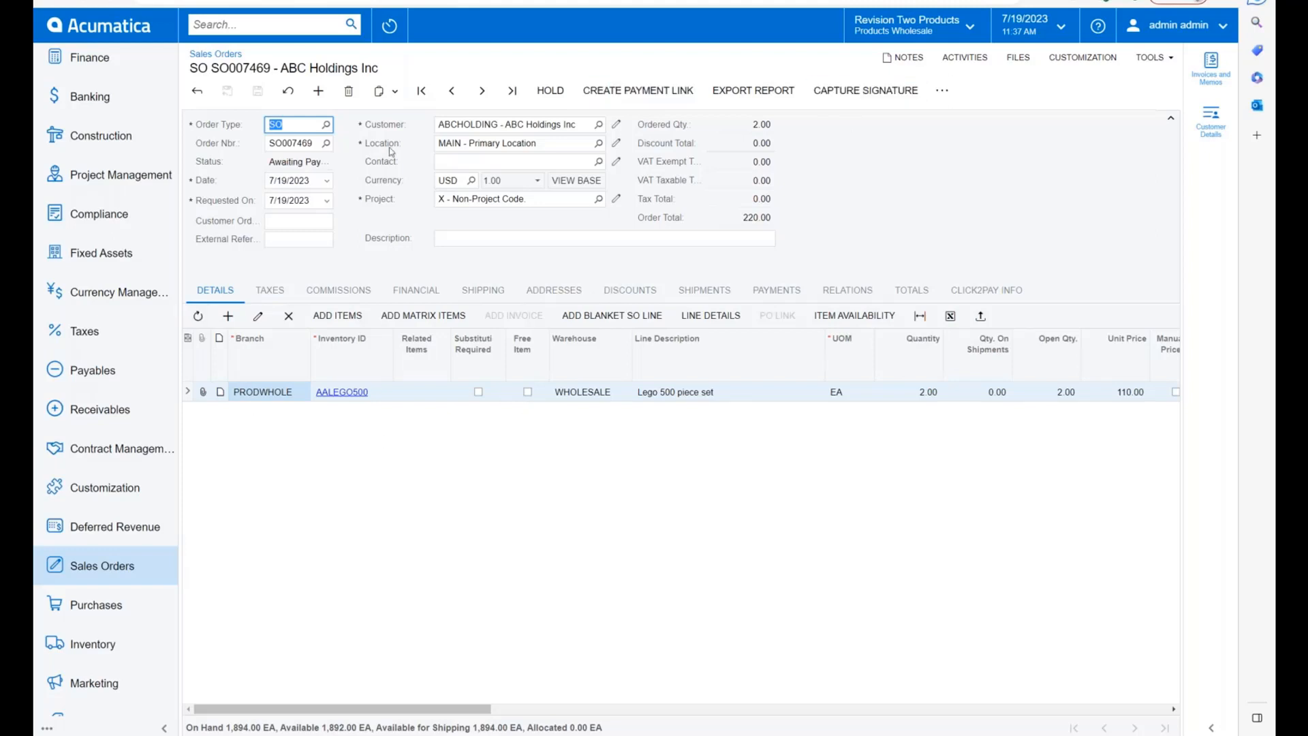
left_click(304, 165)
Step: Start a 220.00 USD prepayment for the sales order with CC - Paya Credit Card as the payment method
left_click(789, 286)
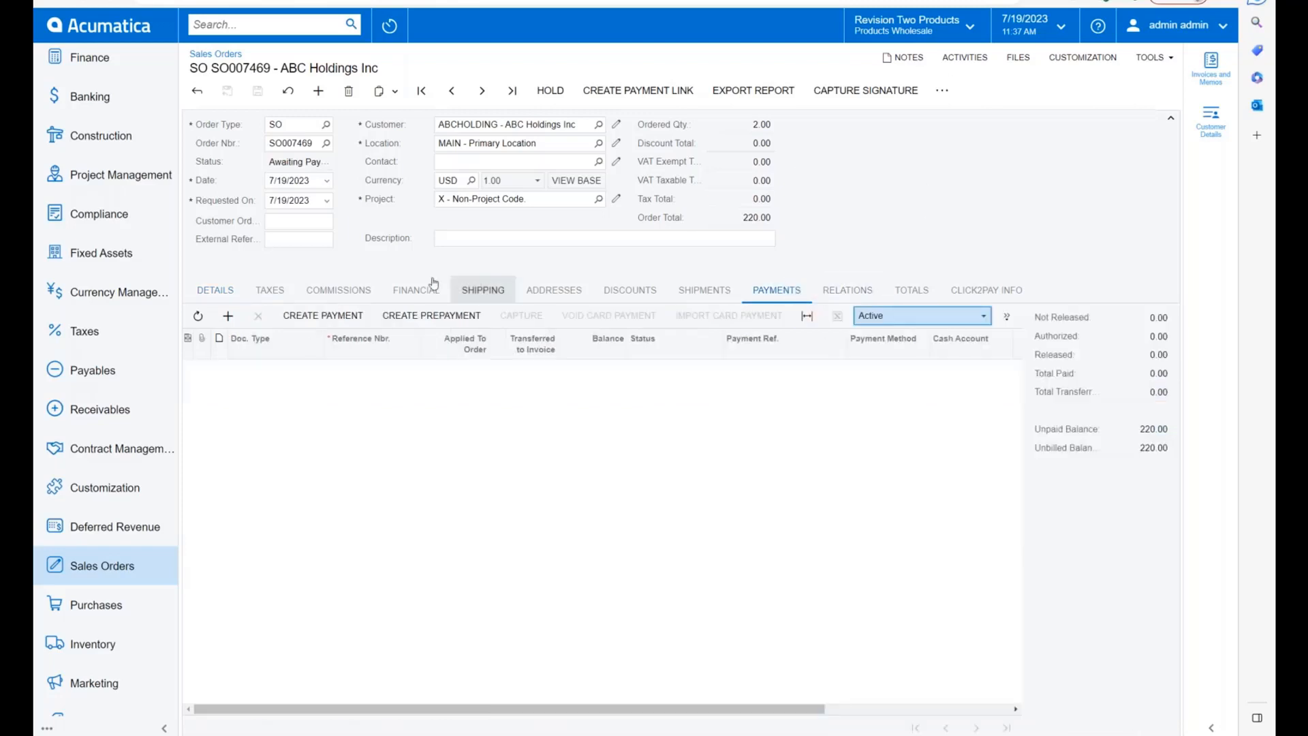
left_click(452, 318)
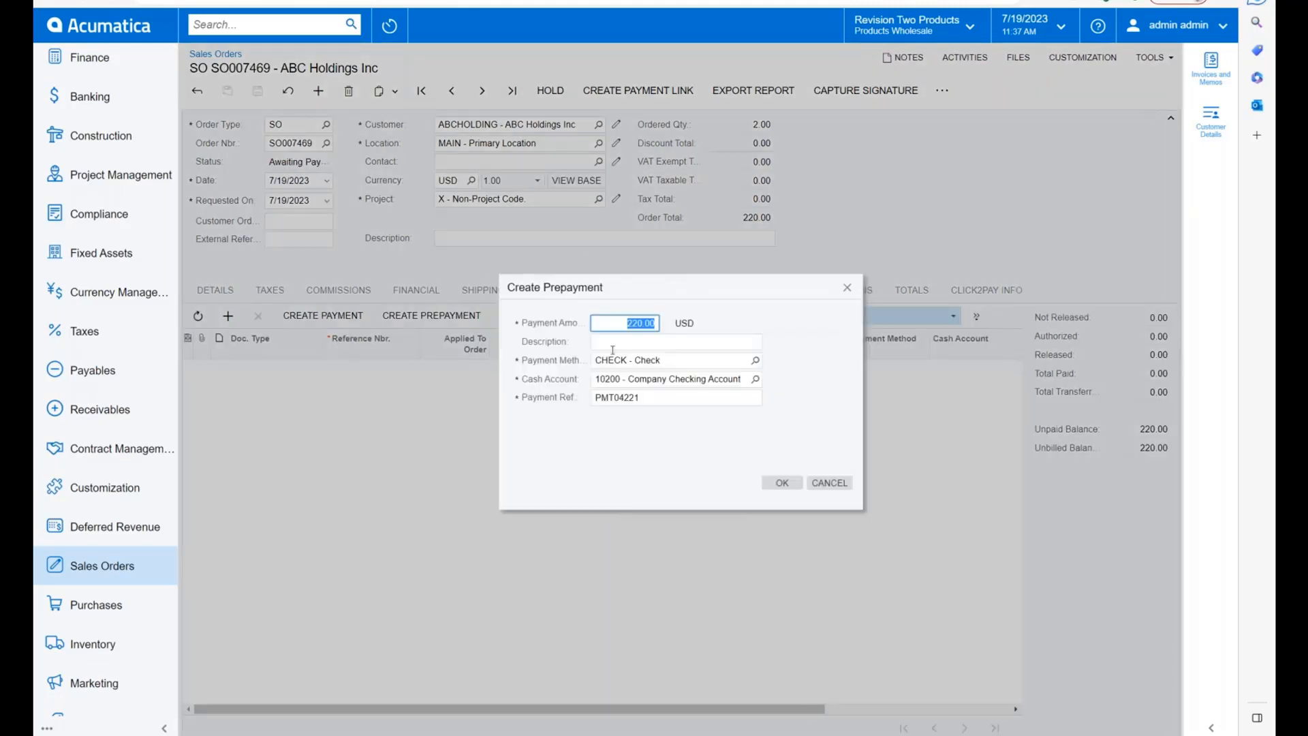
left_click(697, 363)
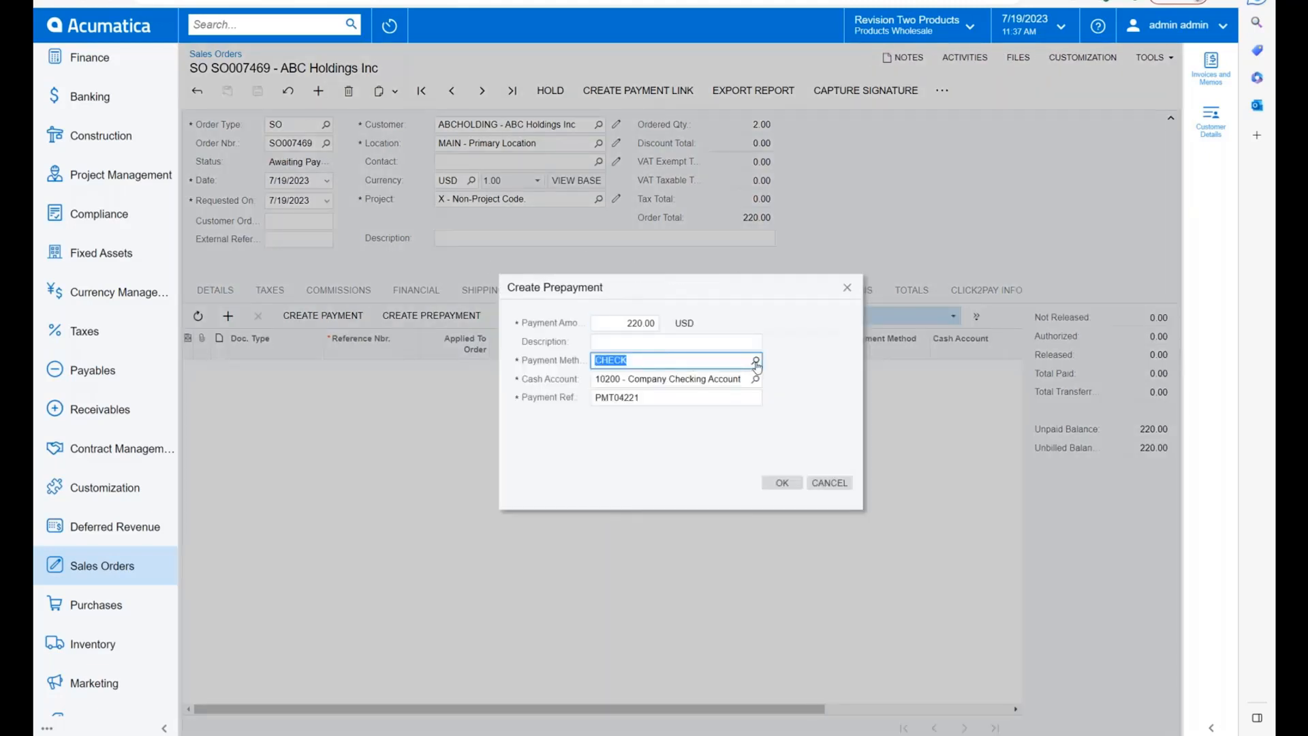
left_click(755, 360)
left_click(635, 529)
double_click(636, 529)
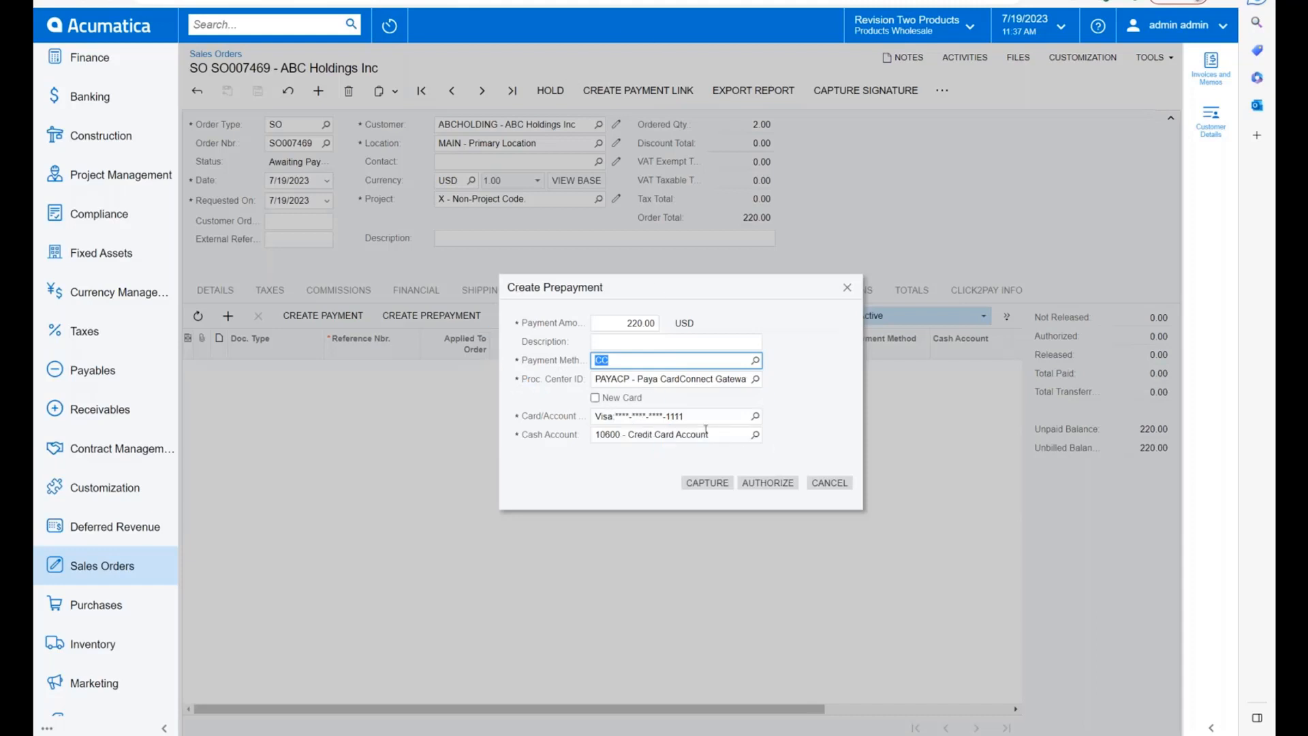
Step: Mark the prepayment as using a new card and request its authorization
left_click(607, 398)
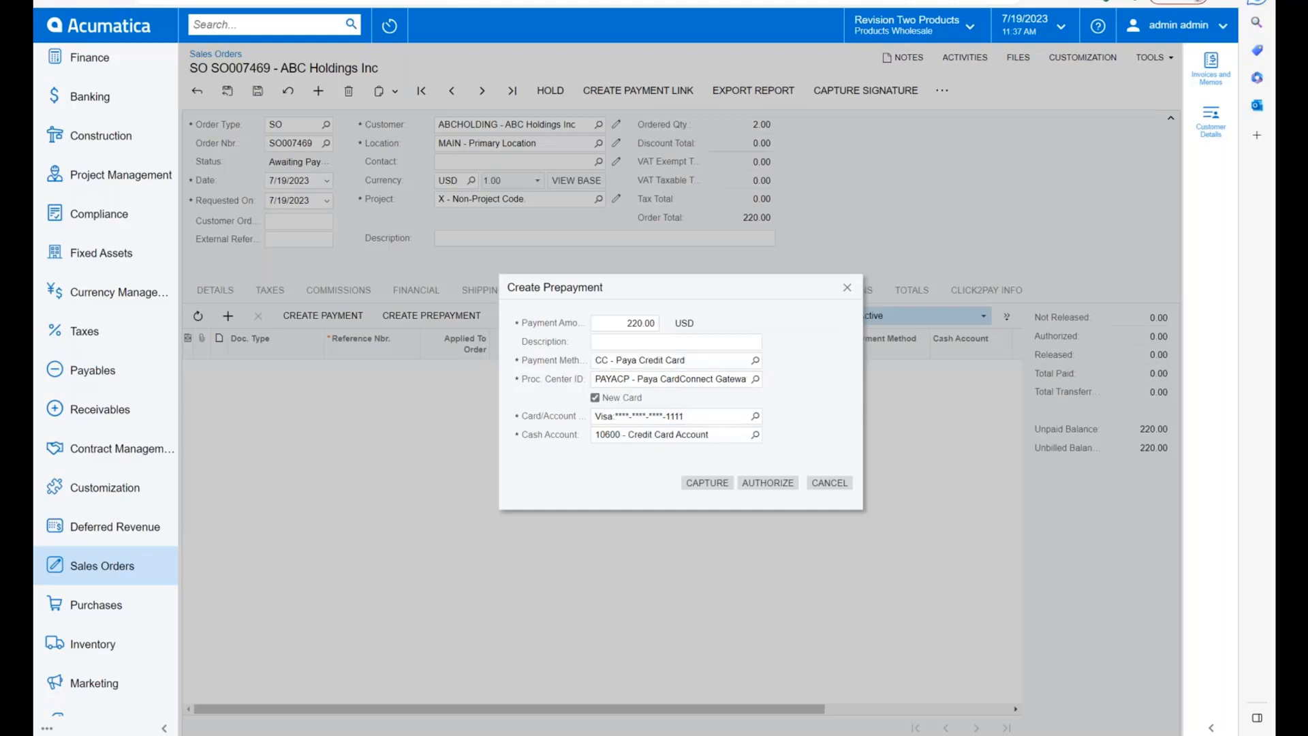
left_click(762, 481)
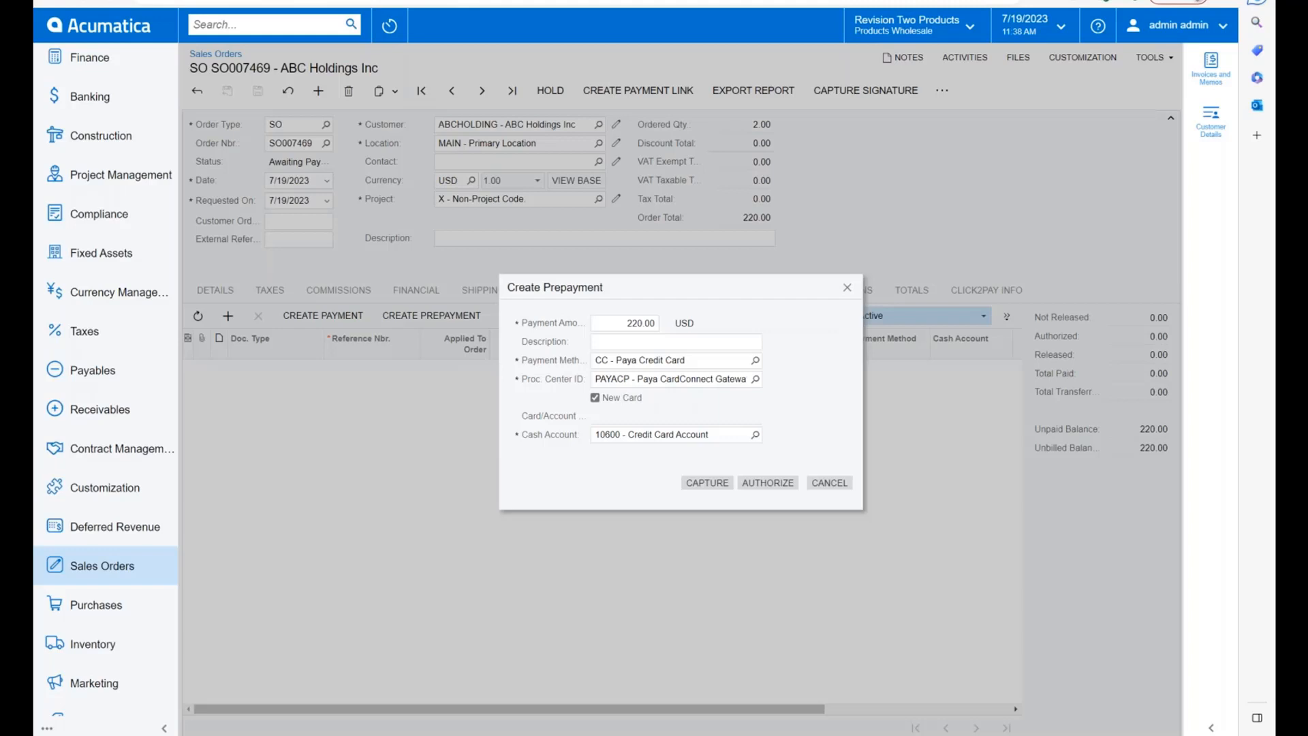
left_click(769, 484)
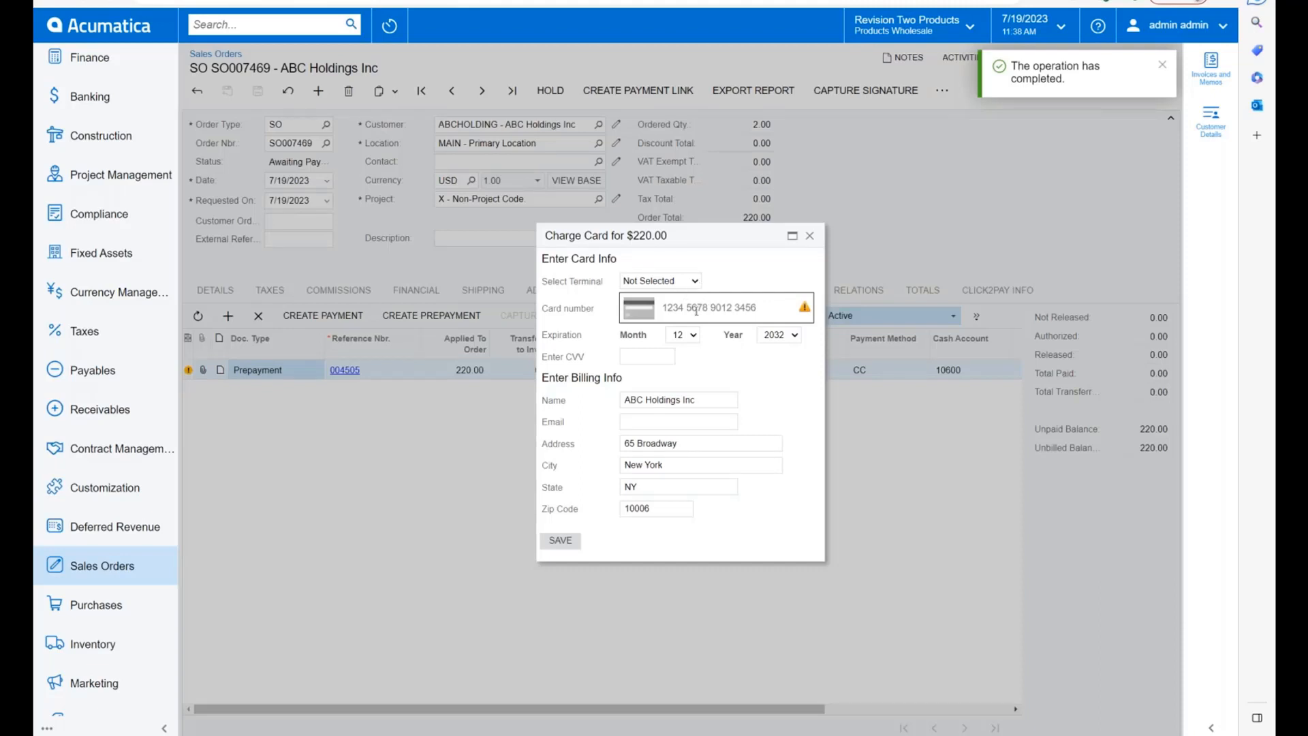
Step: Check the available payment terminals, leave the terminal as Not Selected, and enter the card number for the charge
left_click(698, 283)
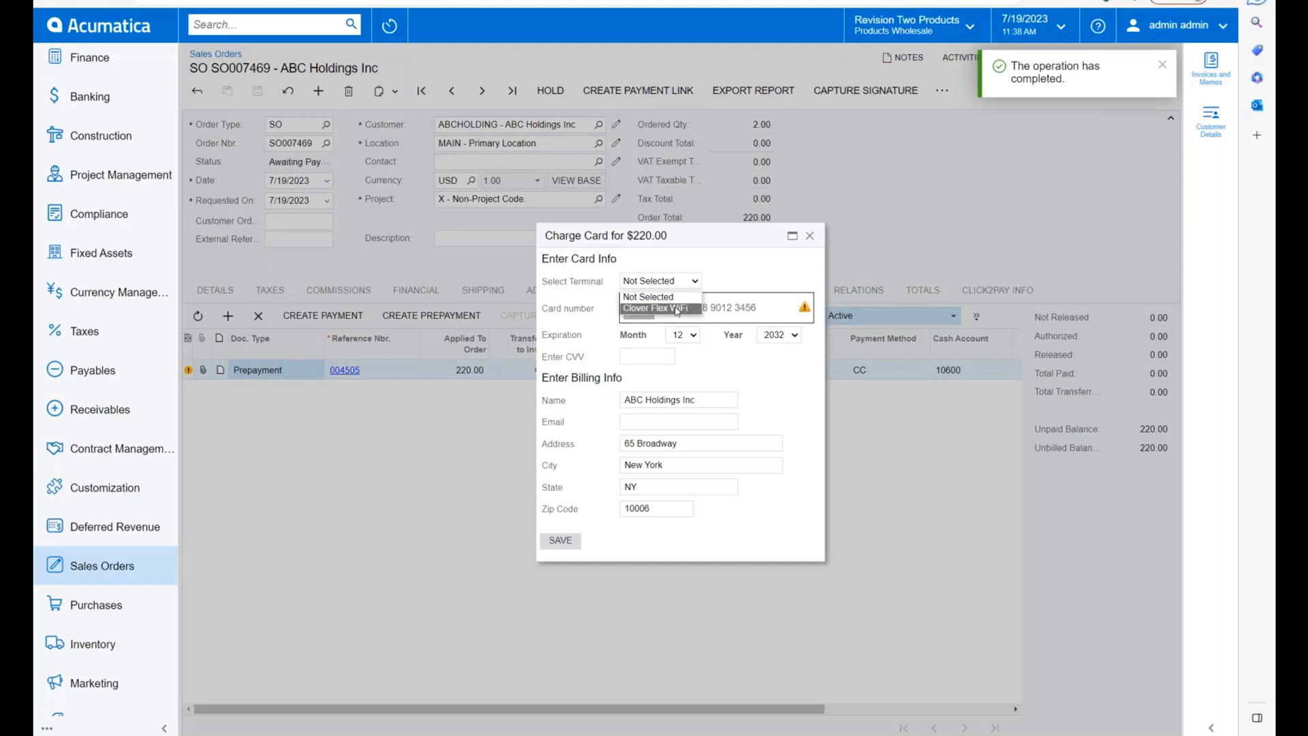
left_click(758, 266)
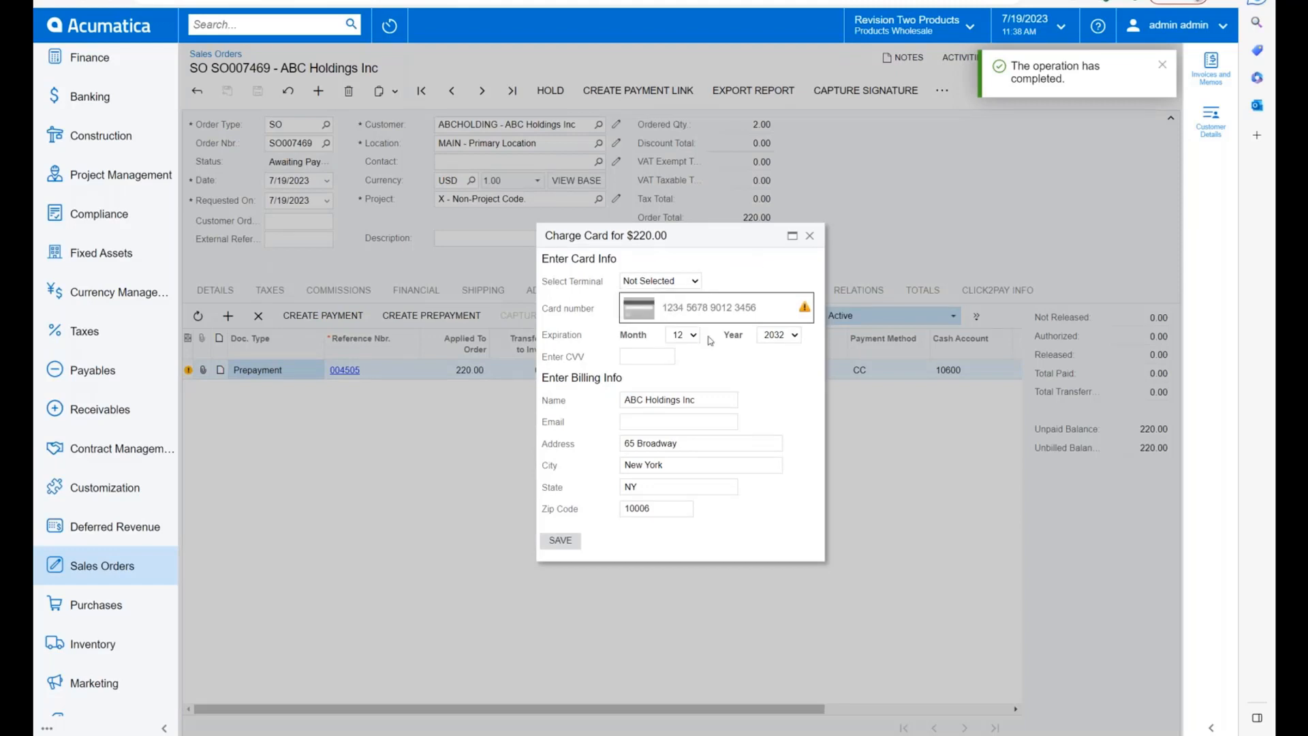
left_click(724, 308)
type("5454 5454 5454 5")
type("454")
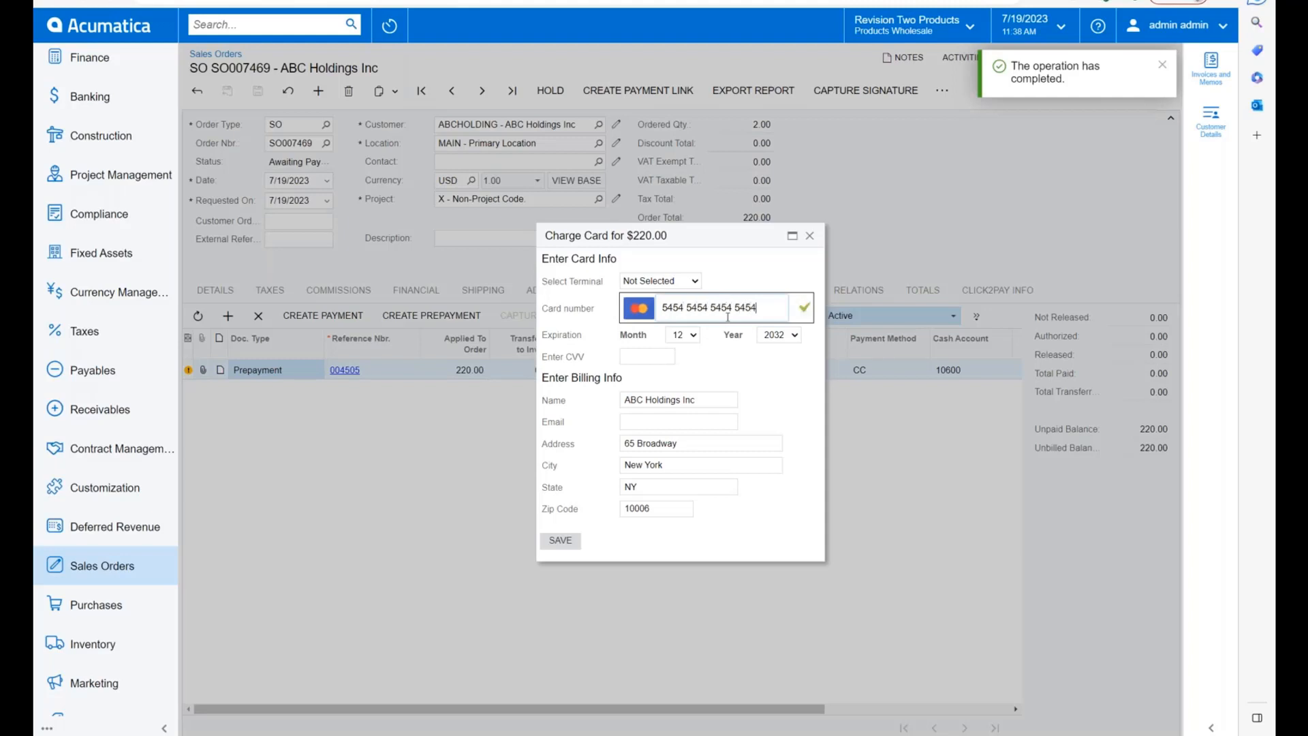
key("Tab")
Step: Set the card expiration to month 03, year 2025, enter the CVV, and save the card to authorize the charge
left_click(693, 336)
left_click(681, 378)
left_click(781, 335)
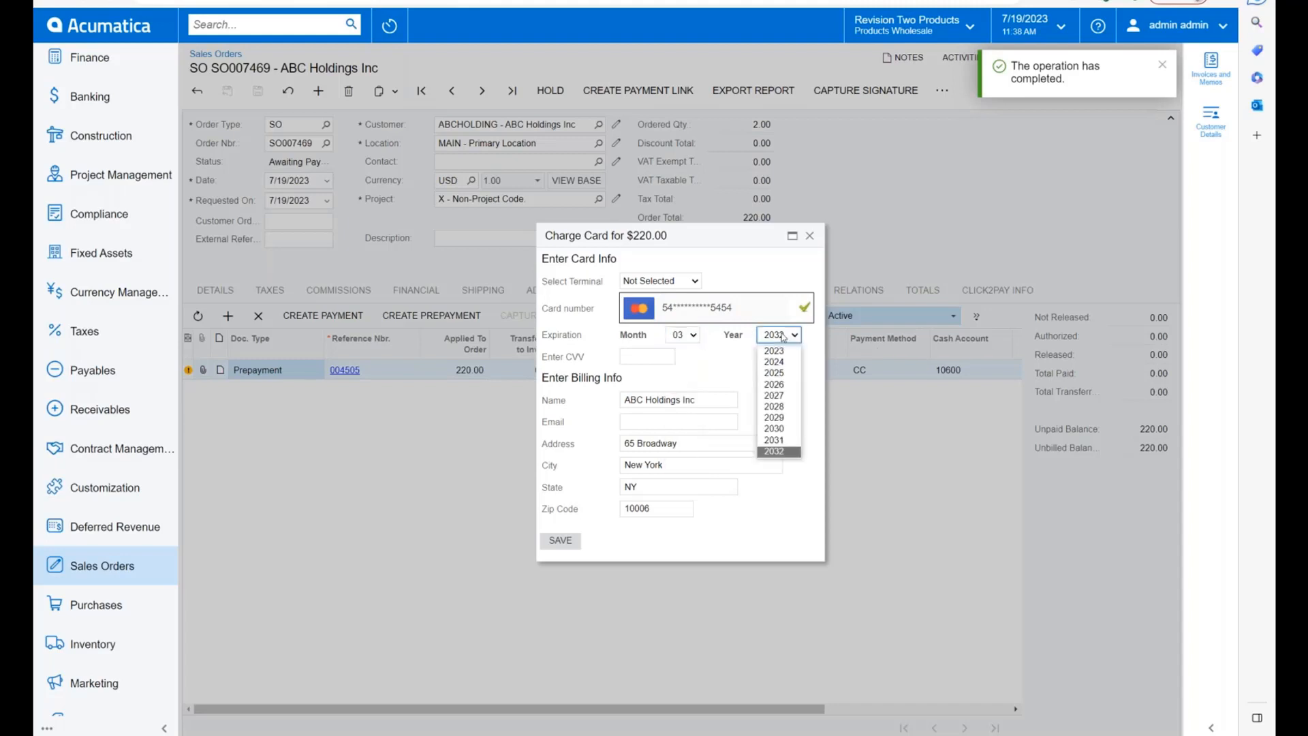
left_click(777, 379)
left_click(642, 350)
type("902")
key("Tab")
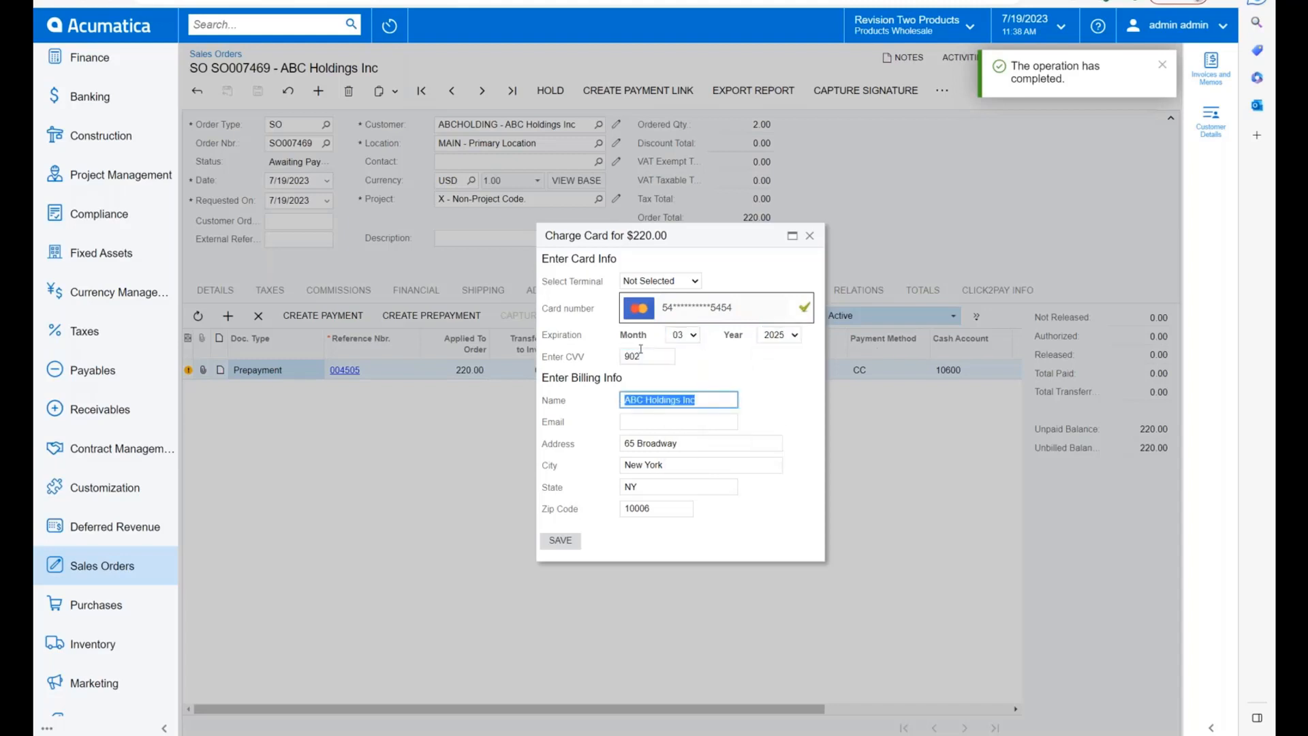
left_click(569, 542)
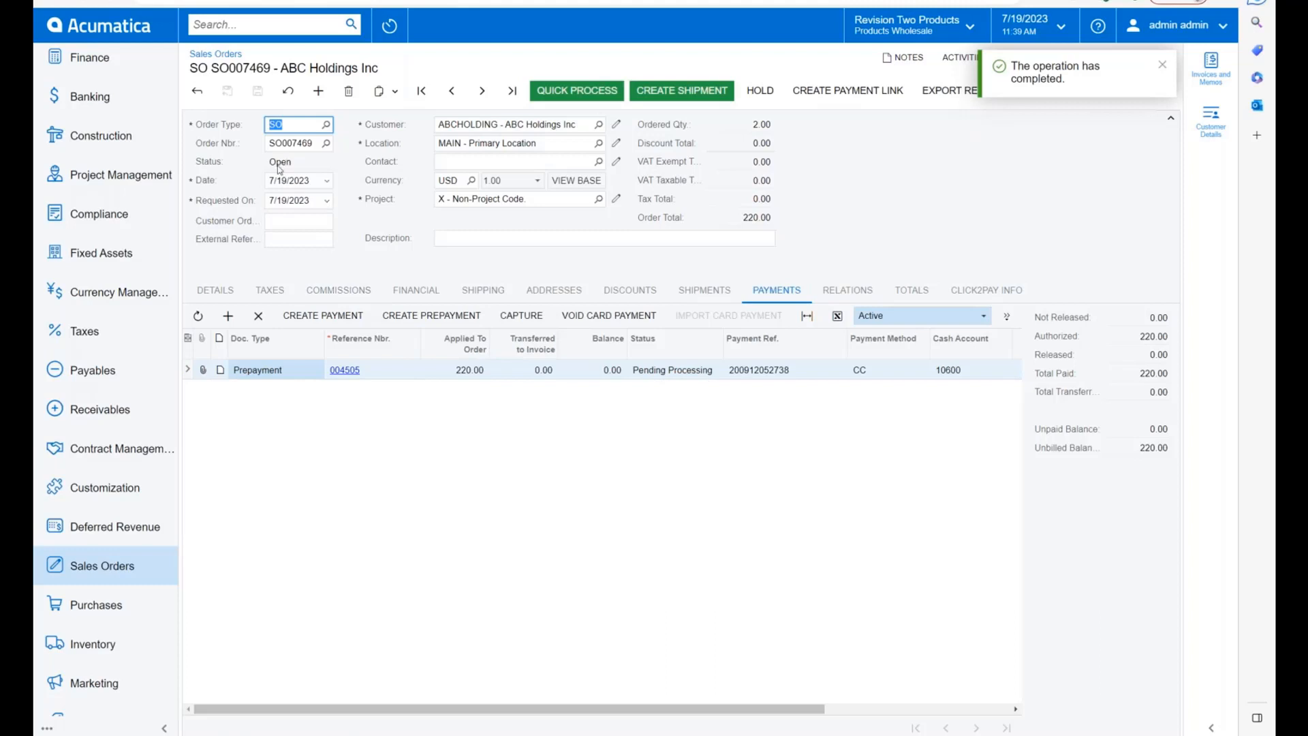
left_click(1163, 64)
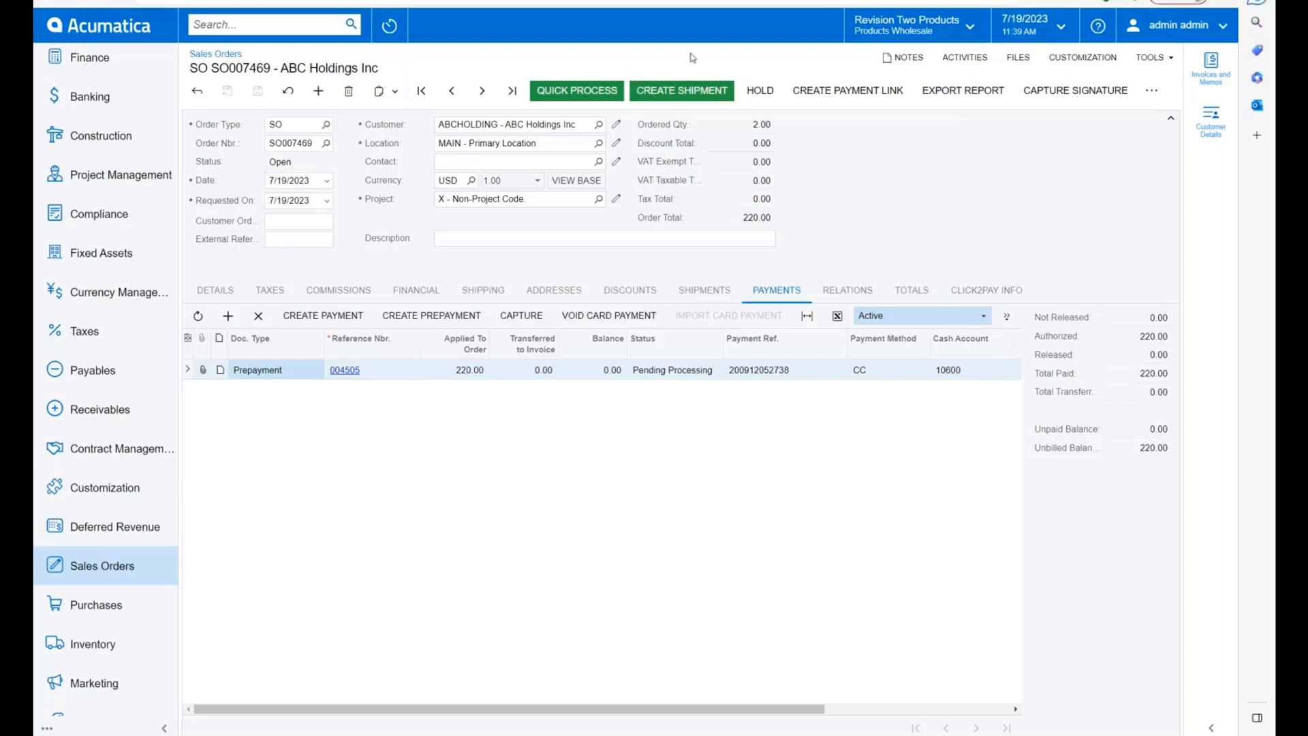
Step: Create a shipment for the order dated 7/19/2023 from the WHOLESALE warehouse and set its shipping terms to FLATRATE1
left_click(675, 92)
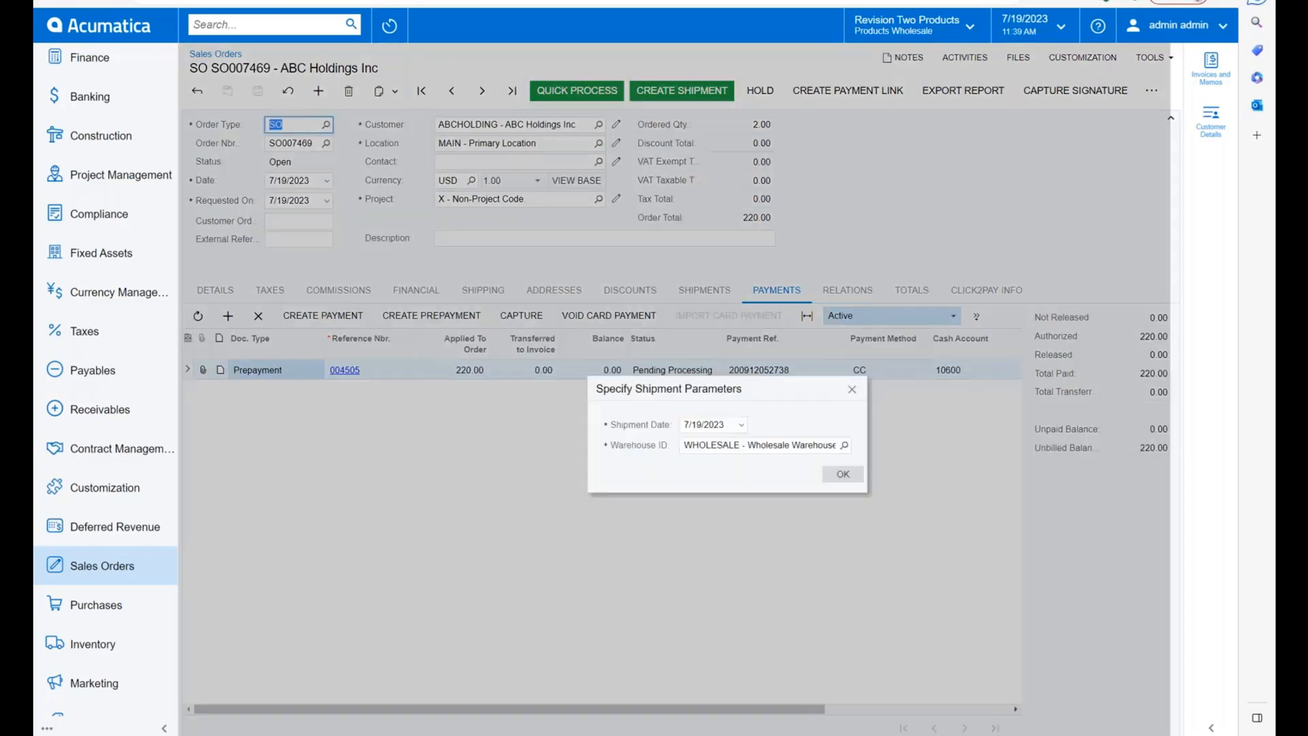
left_click(811, 433)
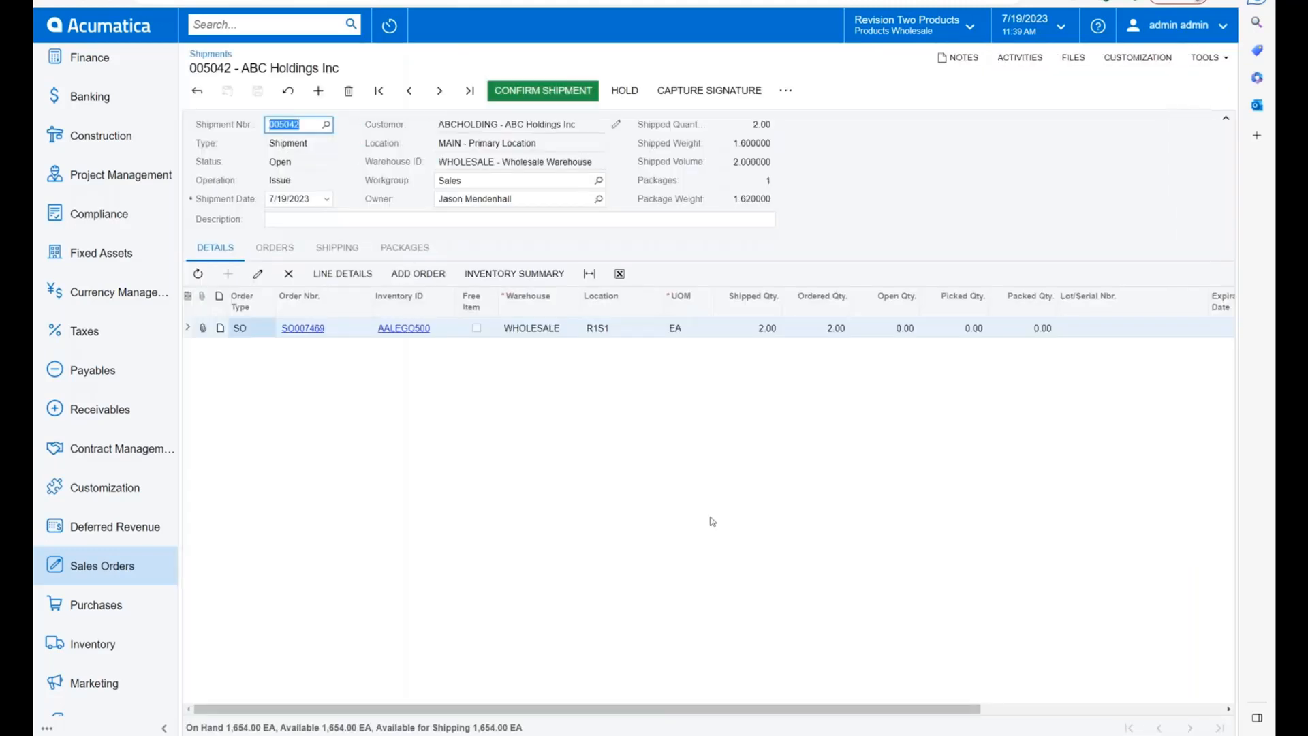
left_click(336, 247)
left_click(790, 369)
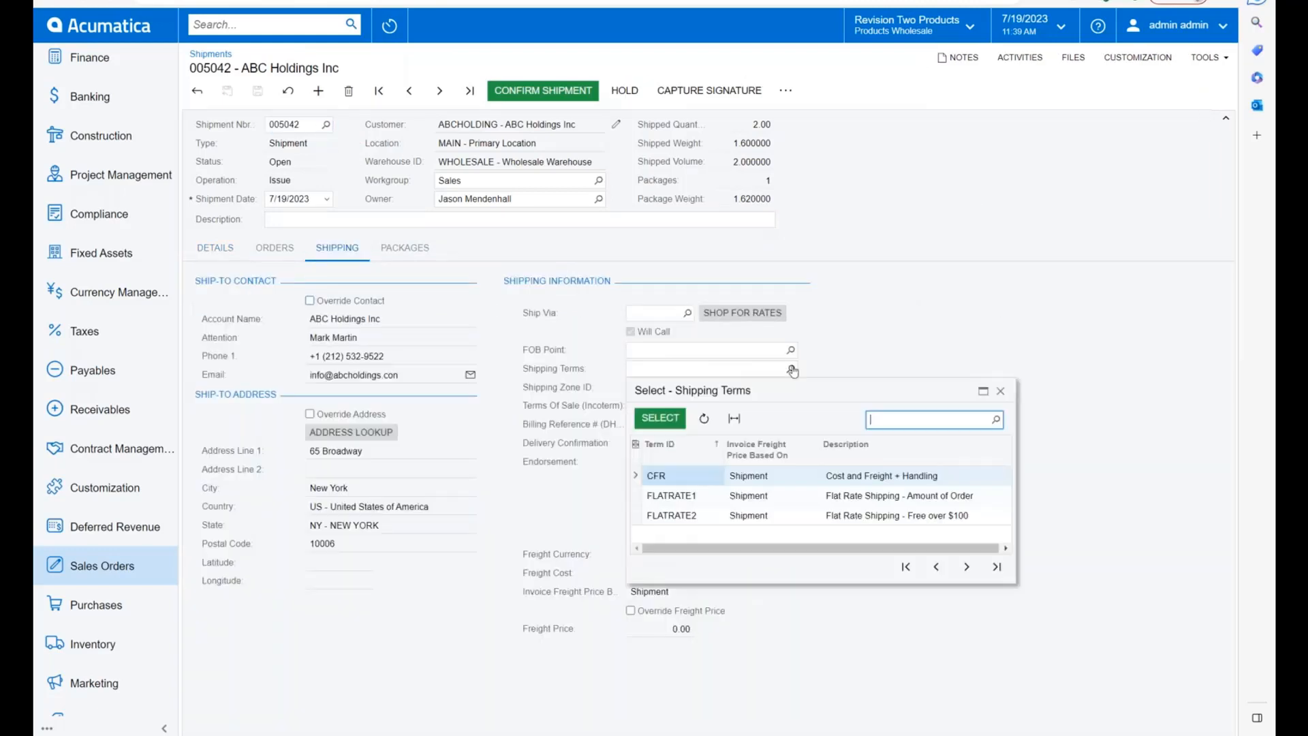
double_click(686, 499)
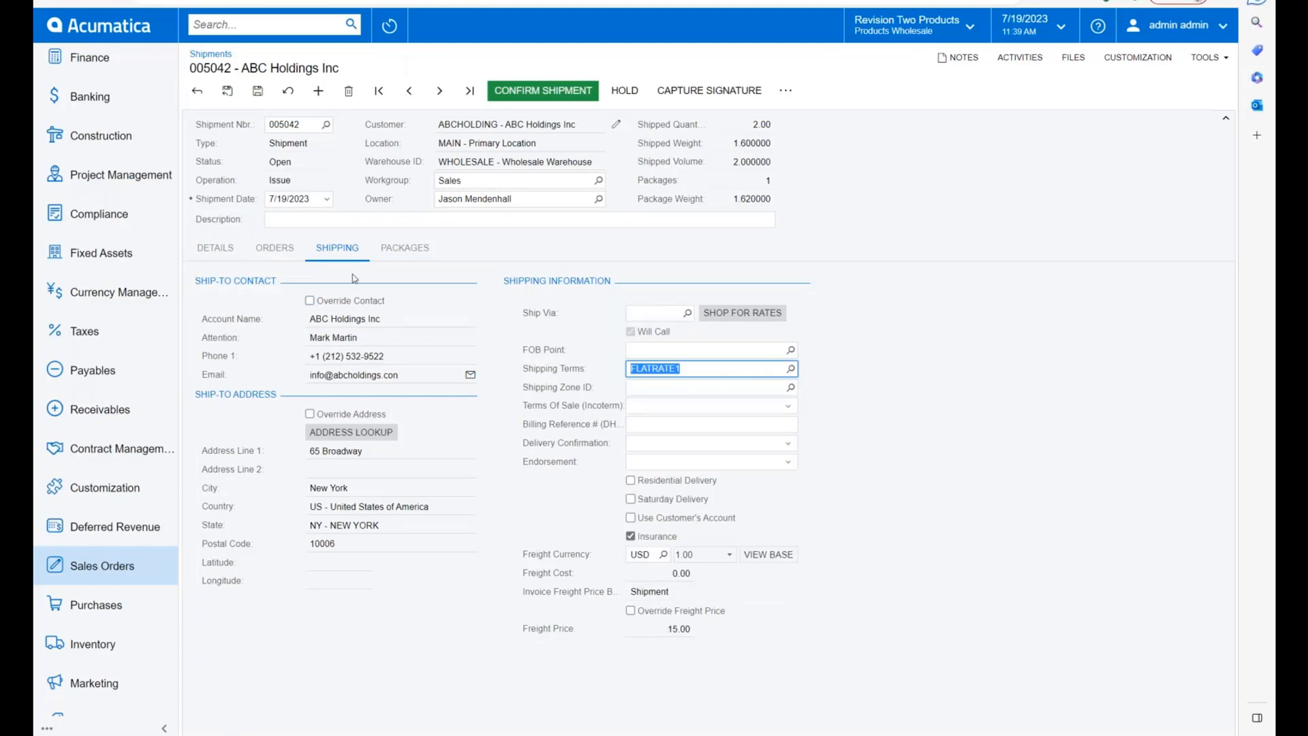
Step: Confirm the shipment and prepare its invoice
left_click(216, 248)
left_click(567, 93)
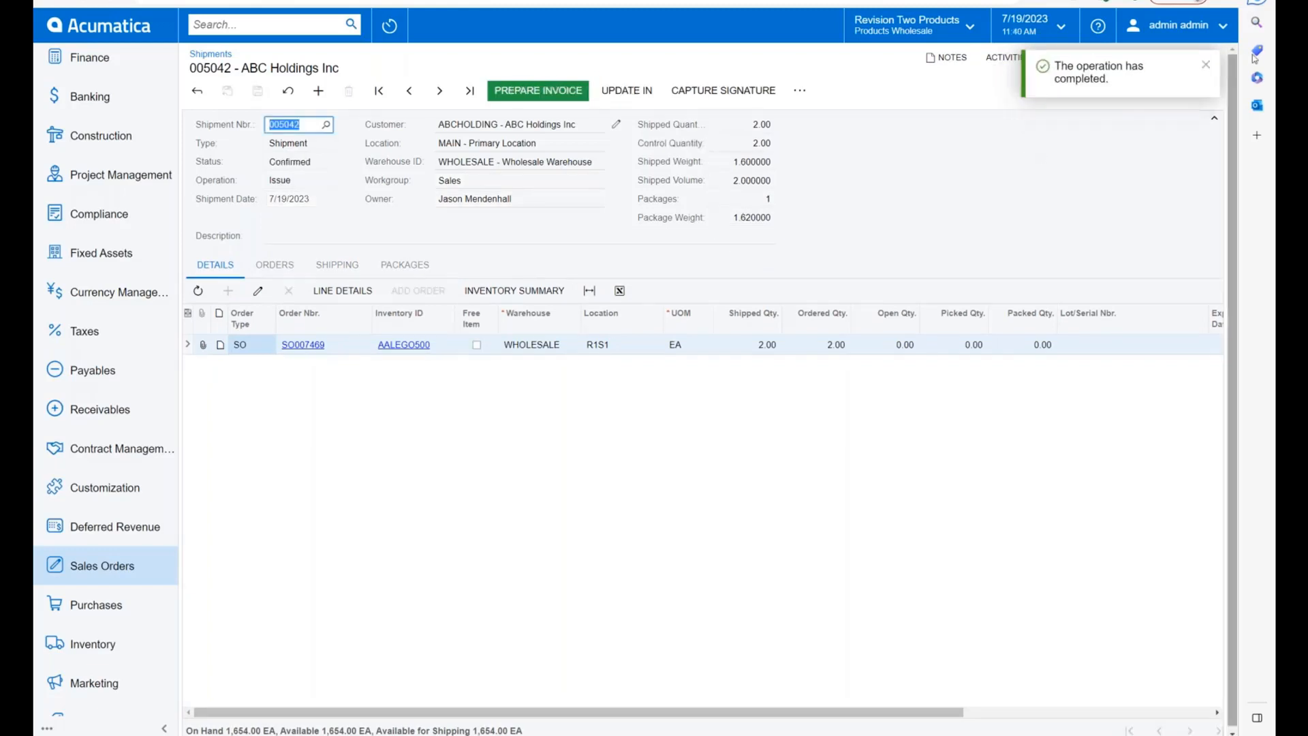
left_click(543, 92)
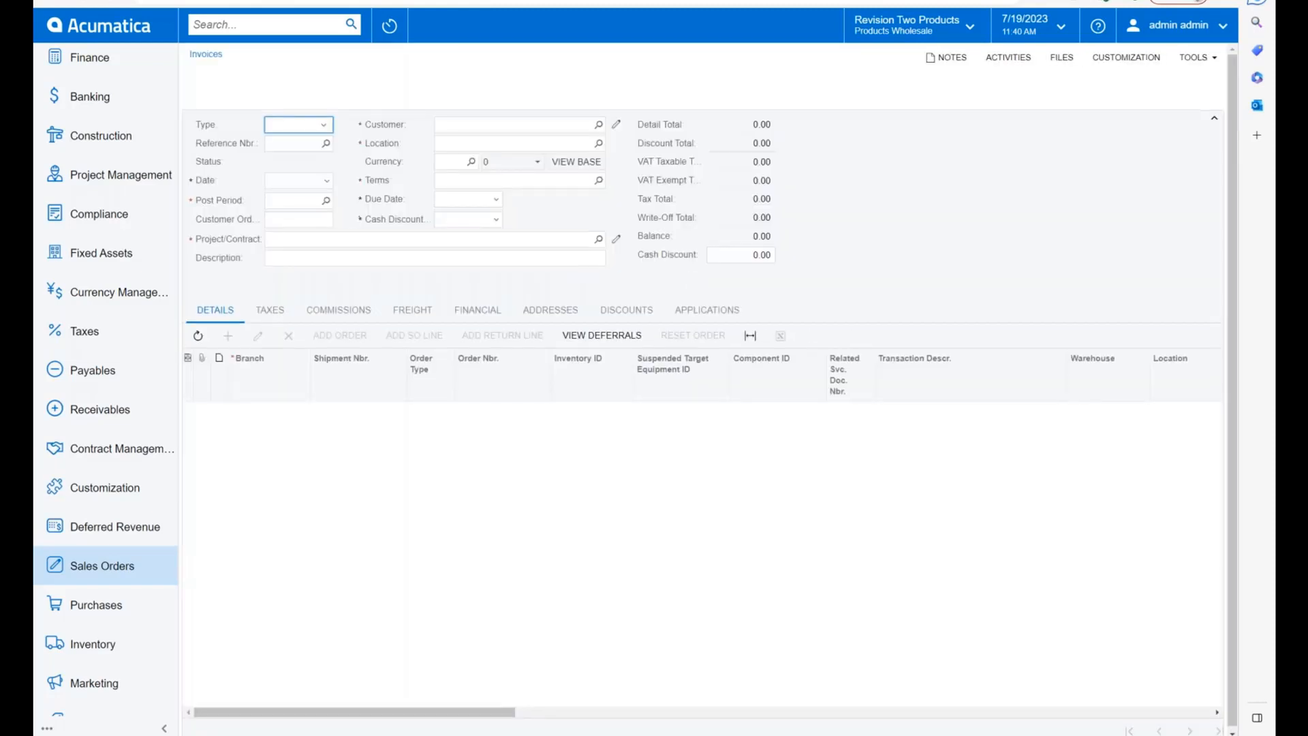
Step: Capture the authorized prepayment applied to the ABC Holdings Inc invoice
left_click(707, 311)
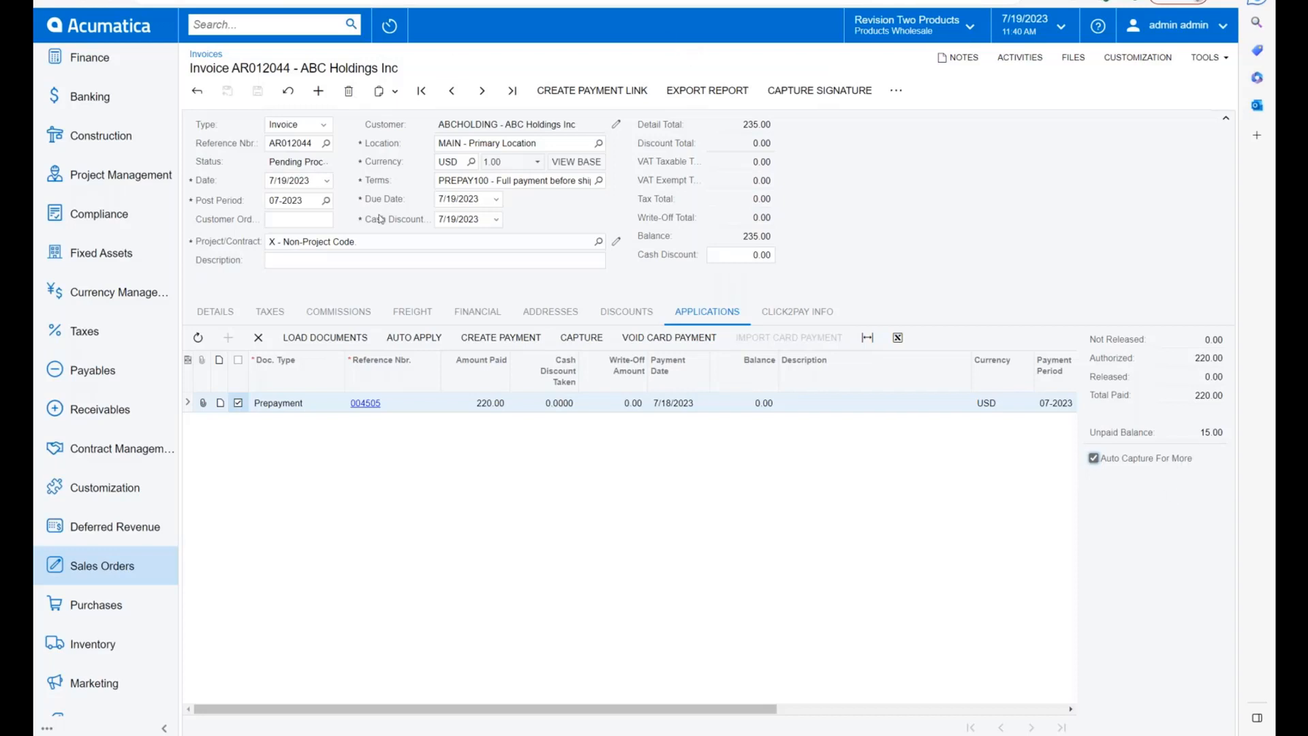
left_click(581, 337)
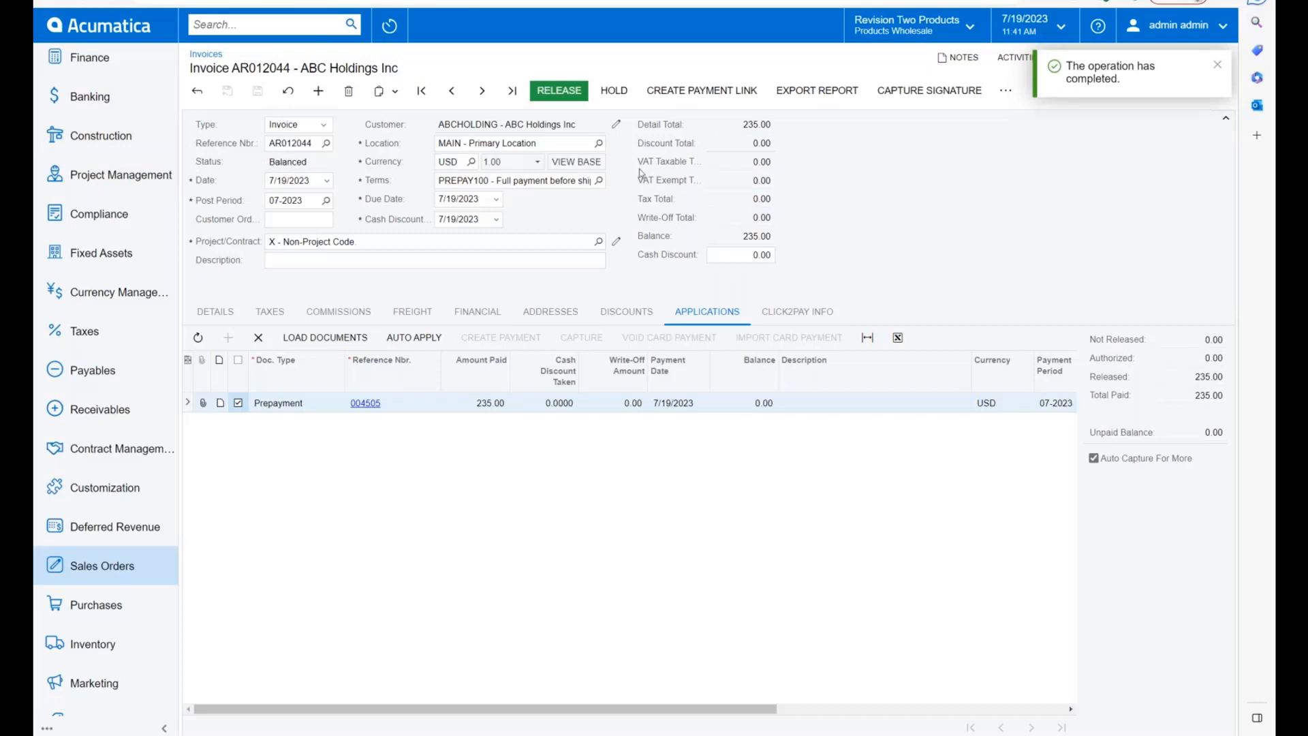
Step: Open the prepayment applied to the invoice and check its processing status
left_click(365, 403)
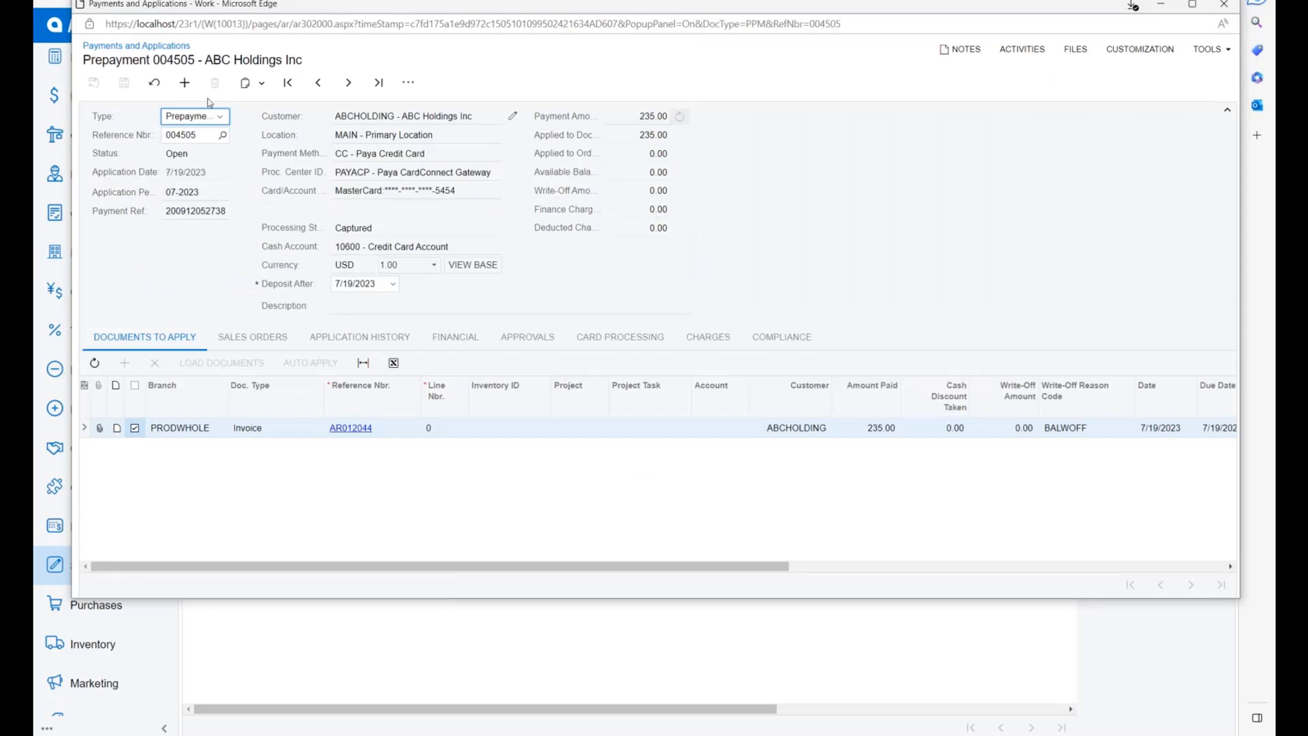
double_click(371, 229)
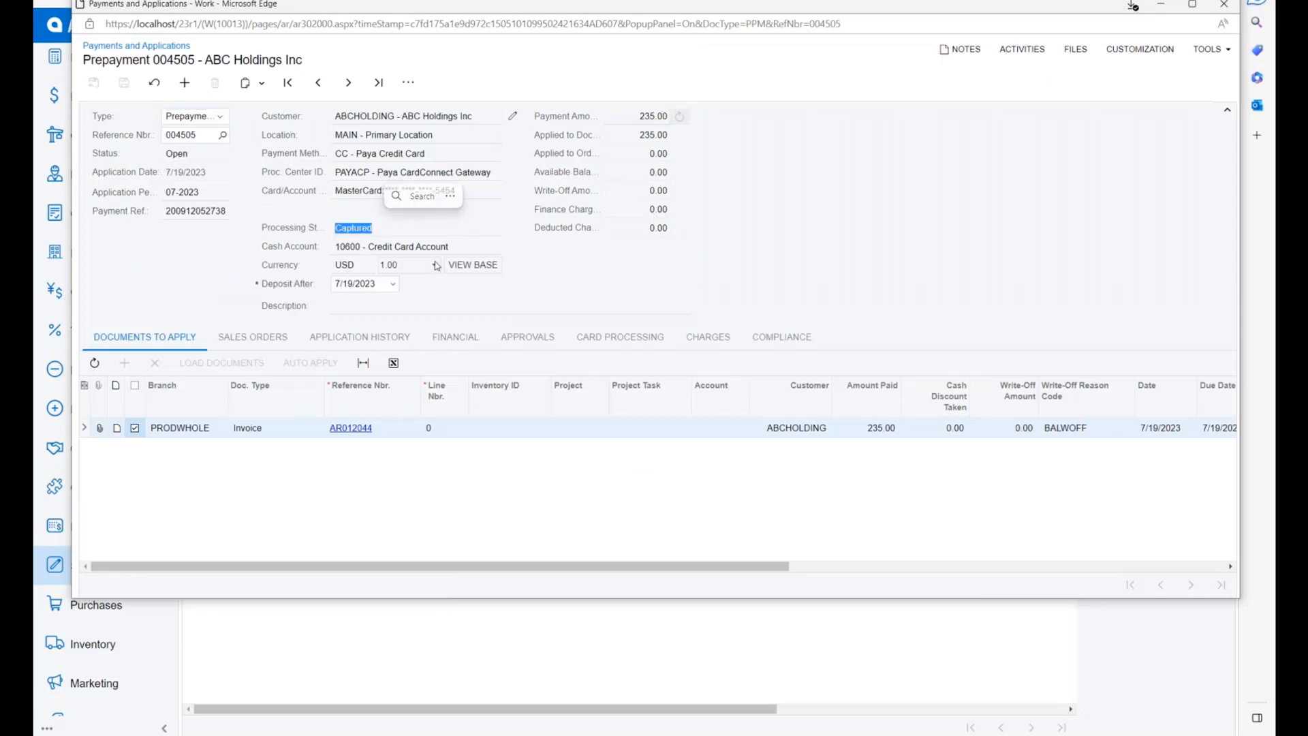